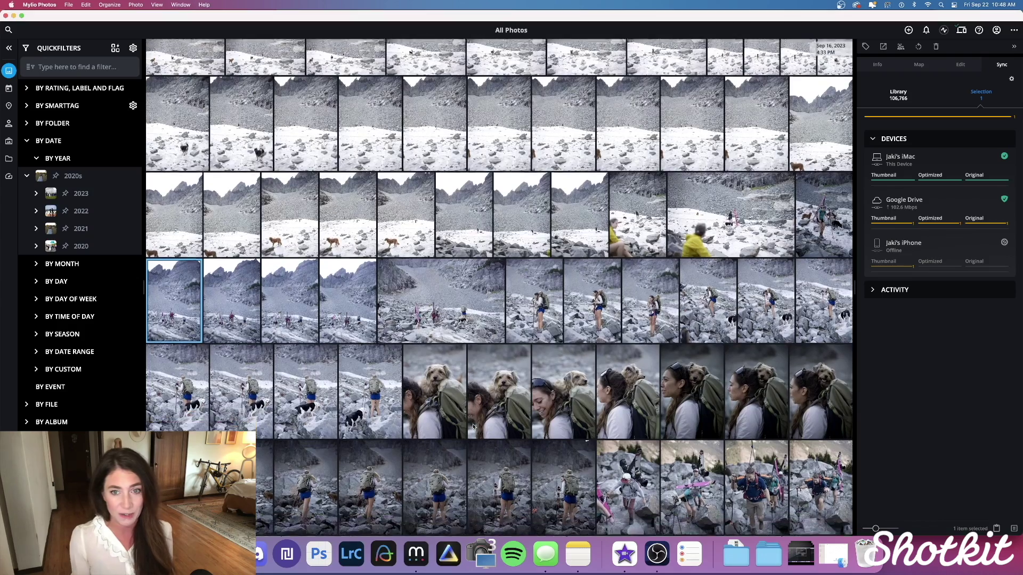
Open the woman-with-dog photo and export it as an Unmodified Original file to the Desktop.
{"action": "scroll", "coordinate": [473, 427], "scroll_direction": "down", "scroll_amount": 5}
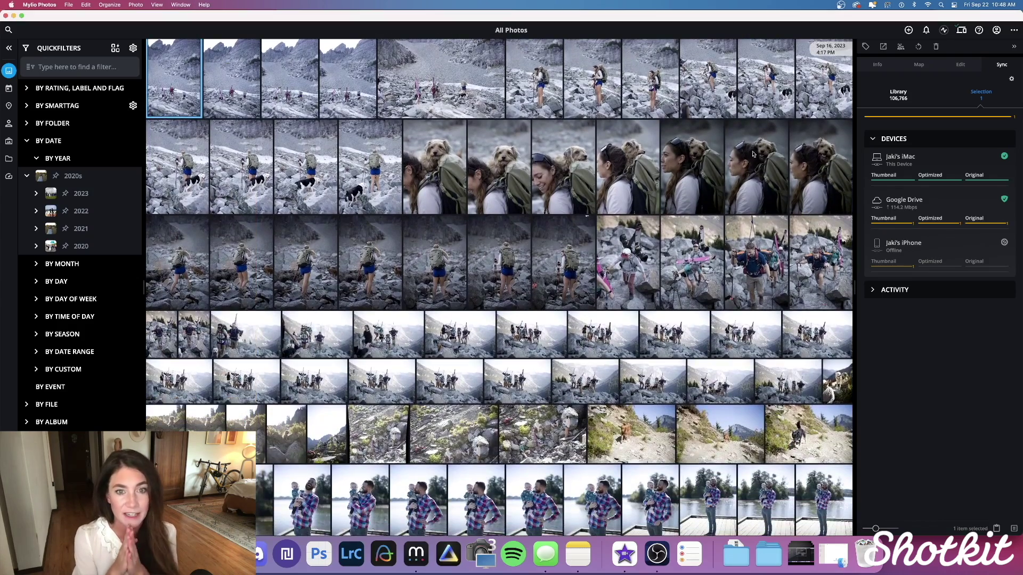
{"action": "double_click", "coordinate": [700, 177]}
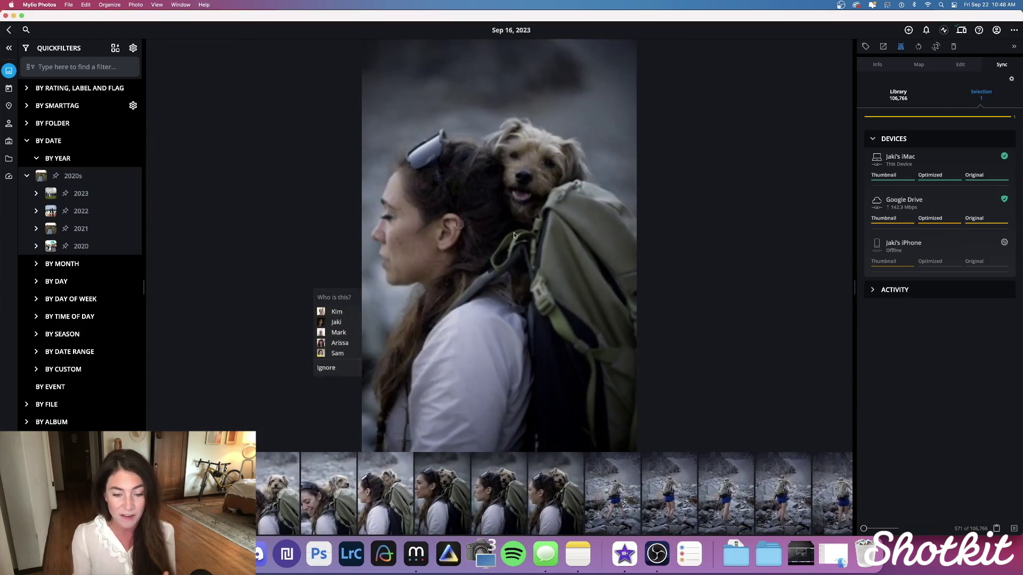
{"action": "right_click", "coordinate": [419, 214]}
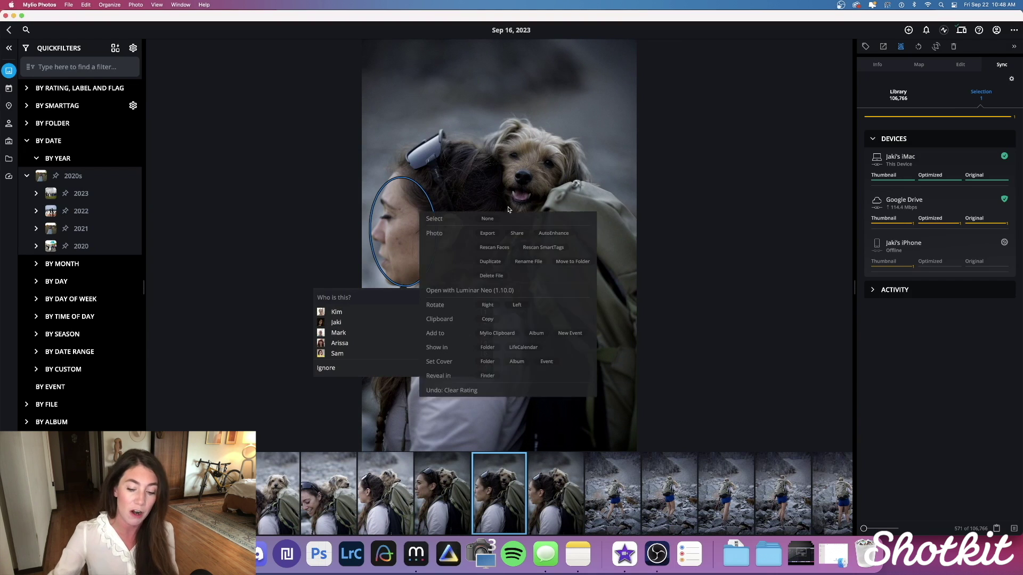
{"action": "left_click", "coordinate": [494, 235]}
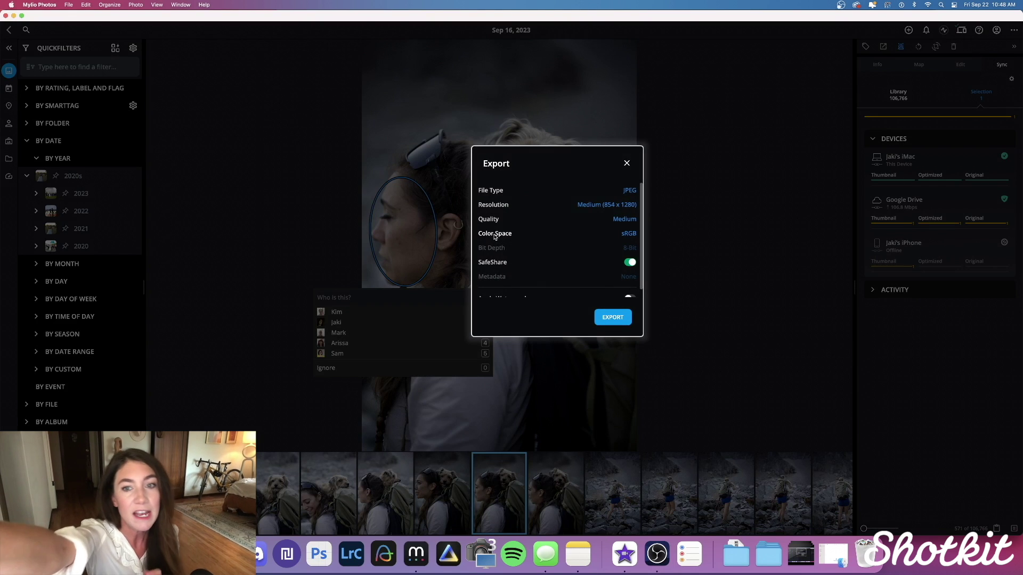
{"action": "left_click", "coordinate": [628, 191]}
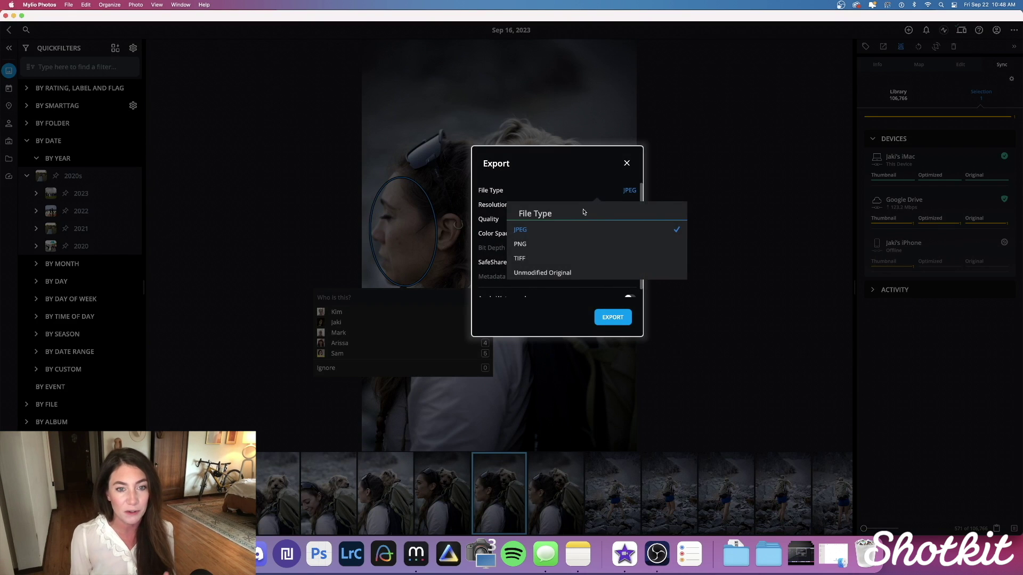
{"action": "left_click", "coordinate": [549, 272]}
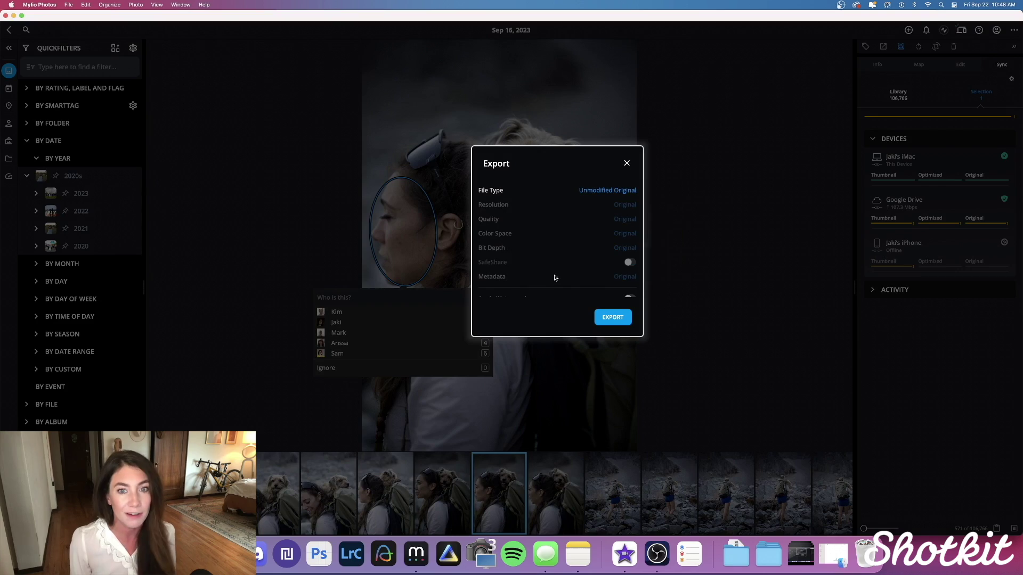
{"action": "left_click", "coordinate": [614, 318]}
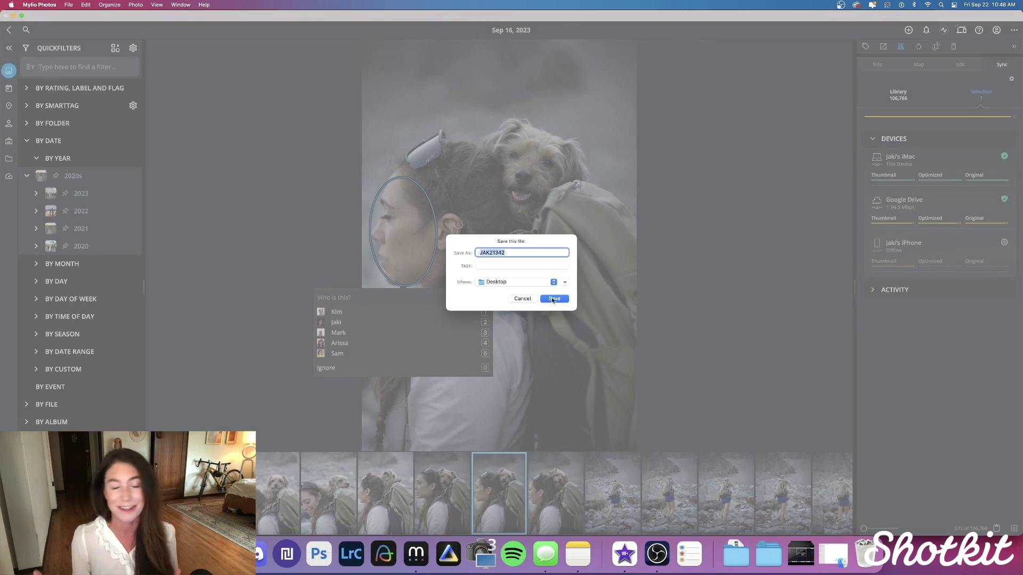
{"action": "left_click", "coordinate": [553, 299]}
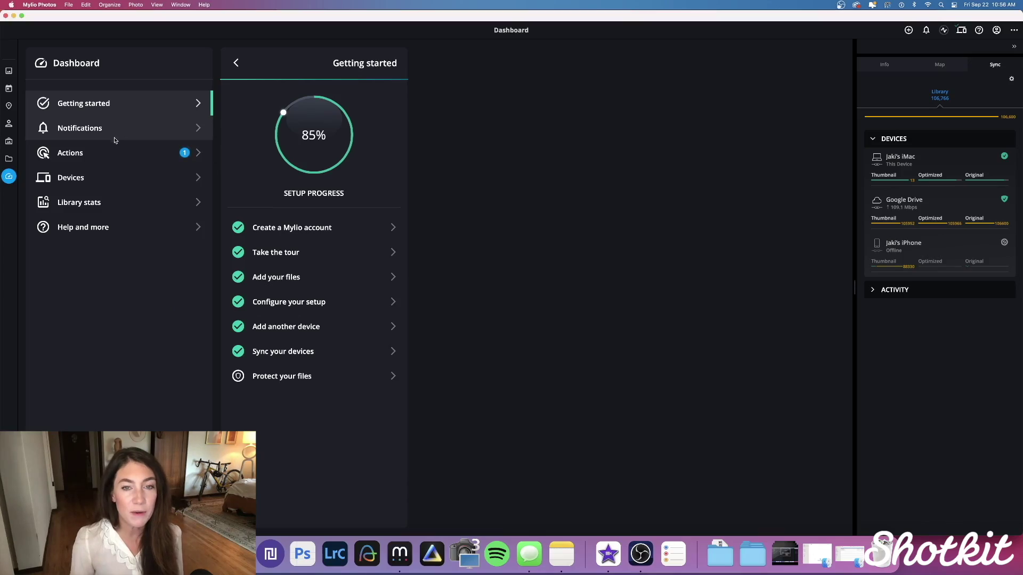
{"action": "left_click", "coordinate": [113, 154]}
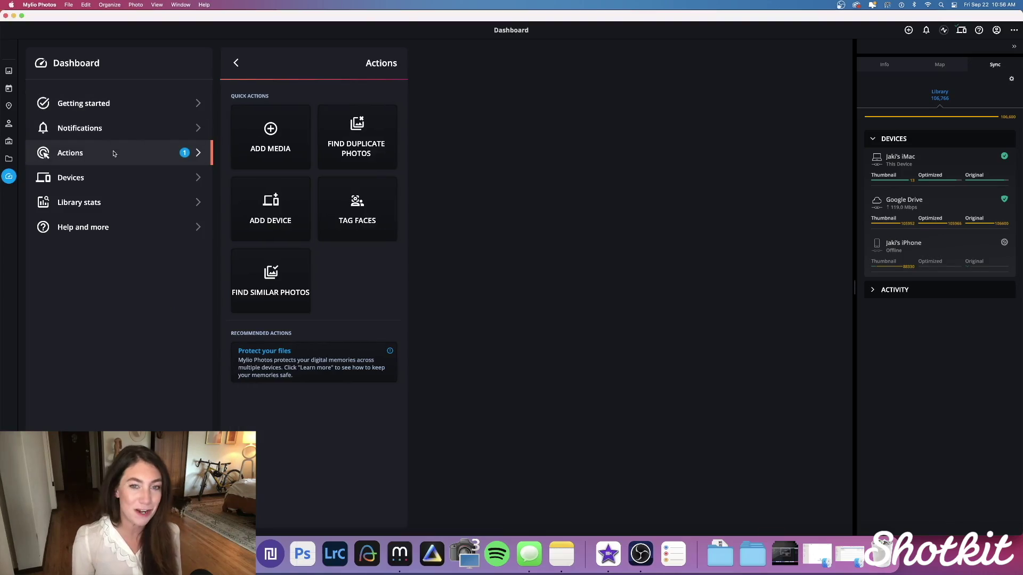
Add the Home HD 12TB external drive as a new storage device.
{"action": "left_click", "coordinate": [285, 204]}
{"action": "left_click", "coordinate": [506, 187]}
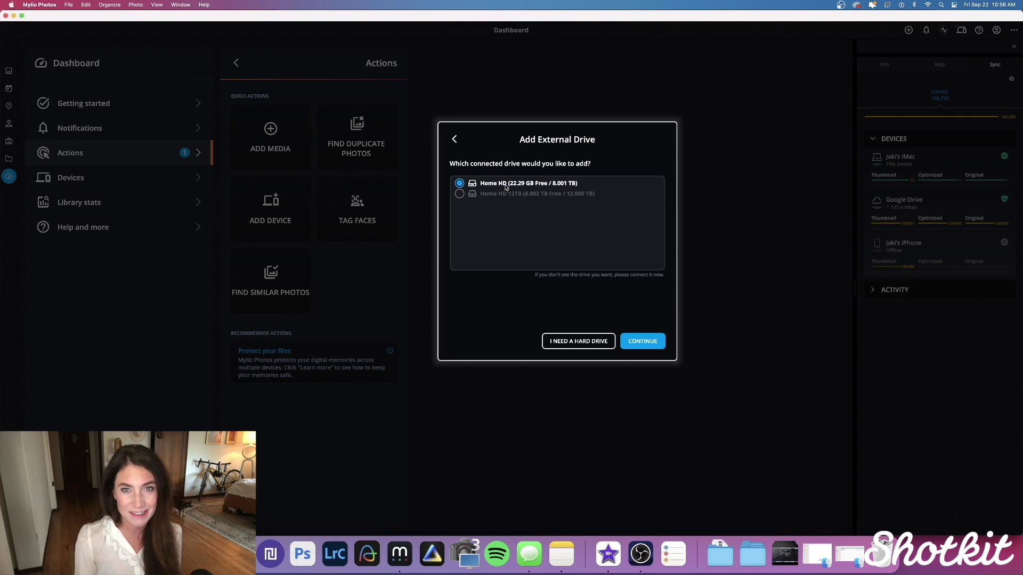
{"action": "left_click", "coordinate": [641, 343]}
{"action": "left_click", "coordinate": [634, 342]}
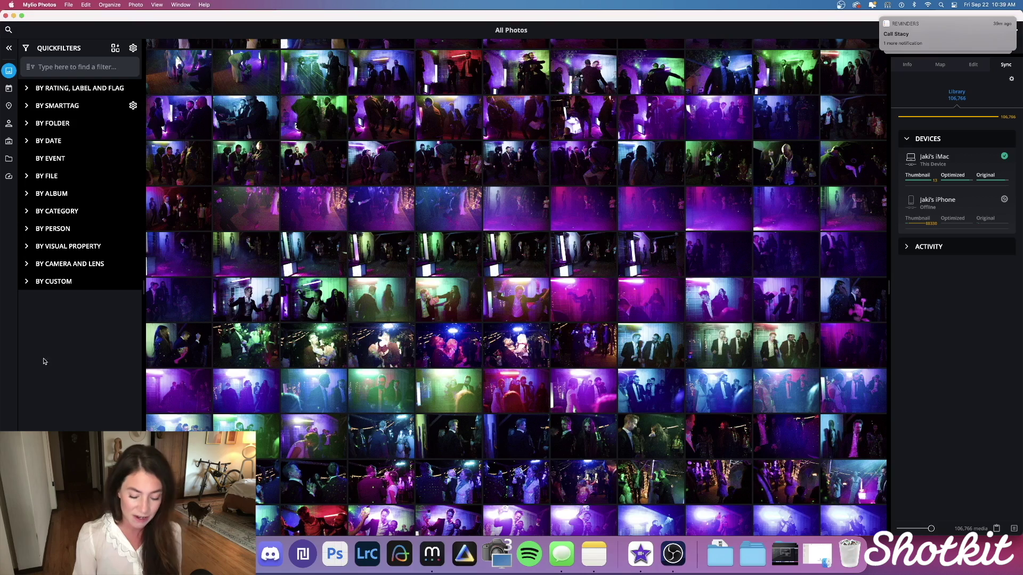
From the Devices list, start adding Google Drive as a cloud service.
{"action": "left_click", "coordinate": [10, 178]}
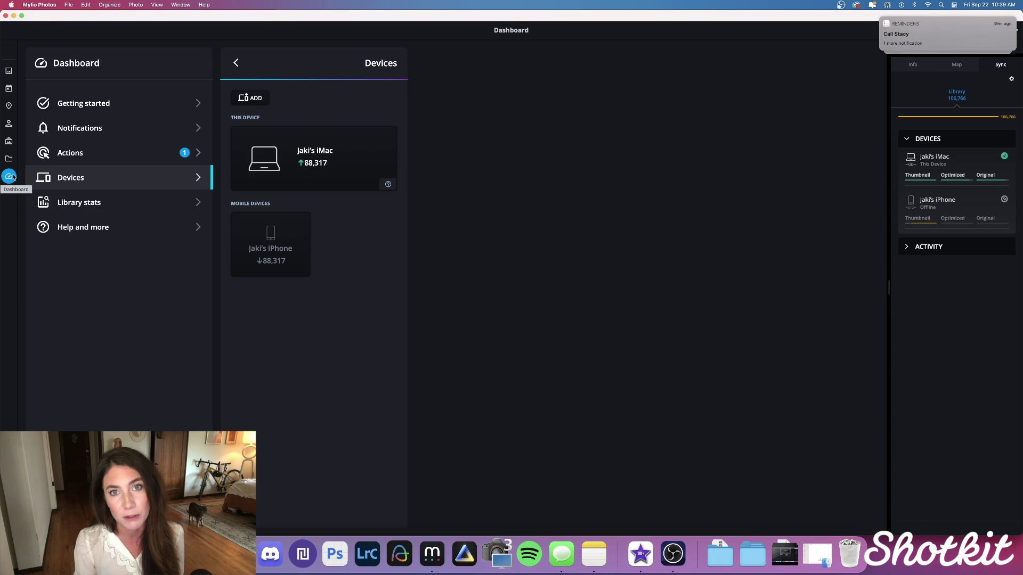
{"action": "left_click", "coordinate": [256, 99]}
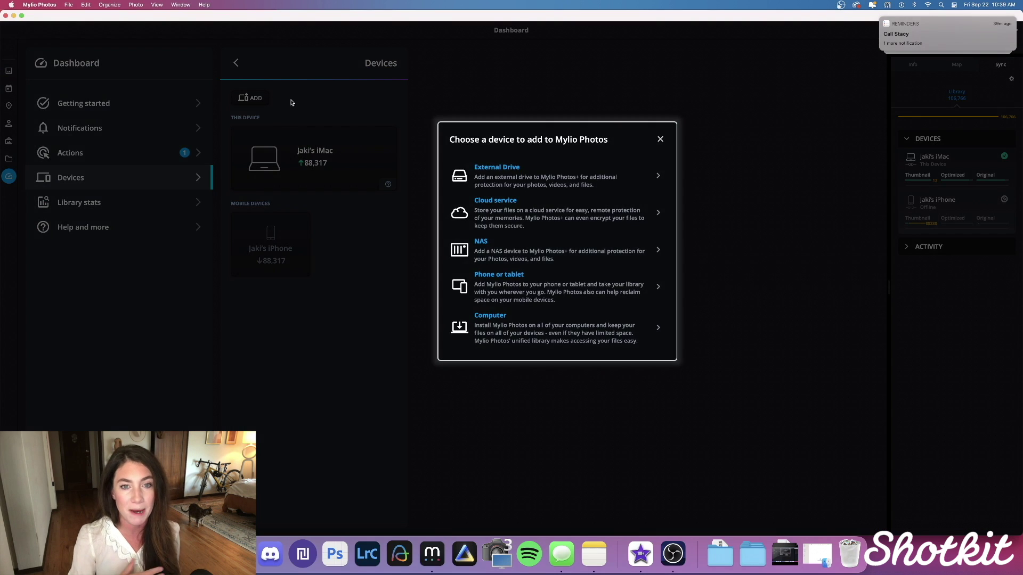
{"action": "left_click", "coordinate": [546, 221]}
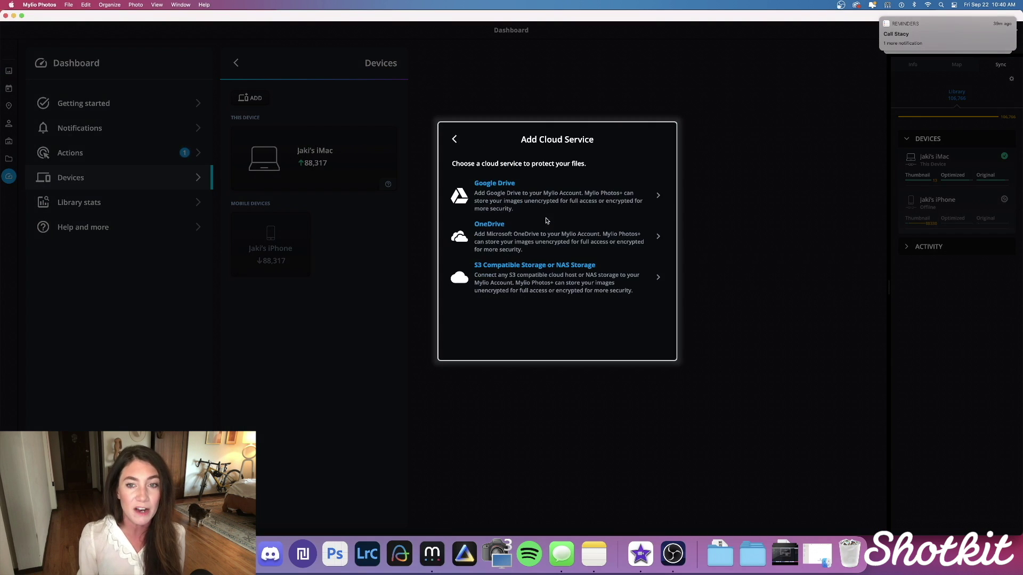
{"action": "left_click", "coordinate": [519, 202]}
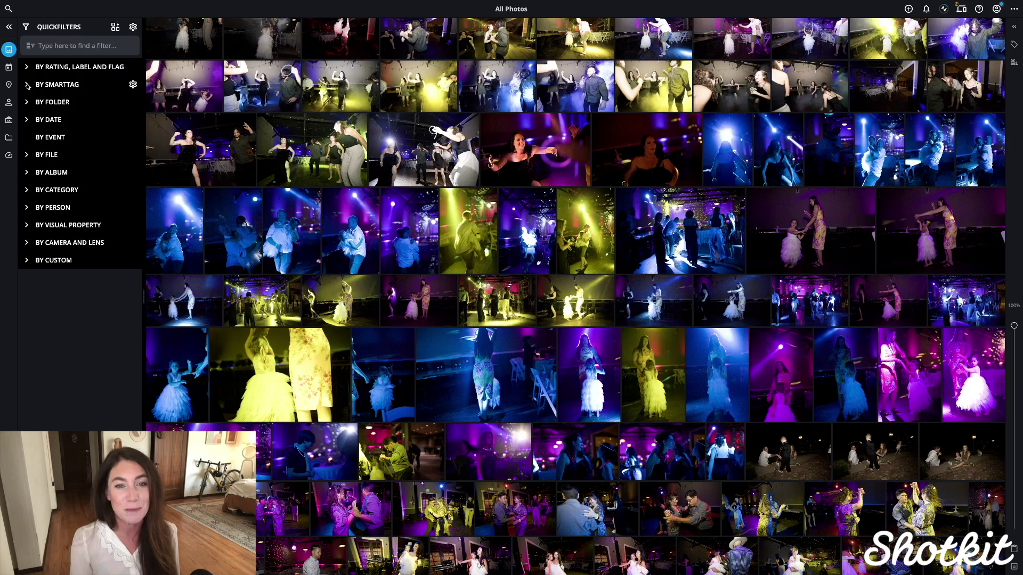
Filter by the Animal > Cat SmartTag and open the tabby-on-green-chair photo full-size.
{"action": "left_click", "coordinate": [26, 84]}
{"action": "left_click", "coordinate": [27, 120]}
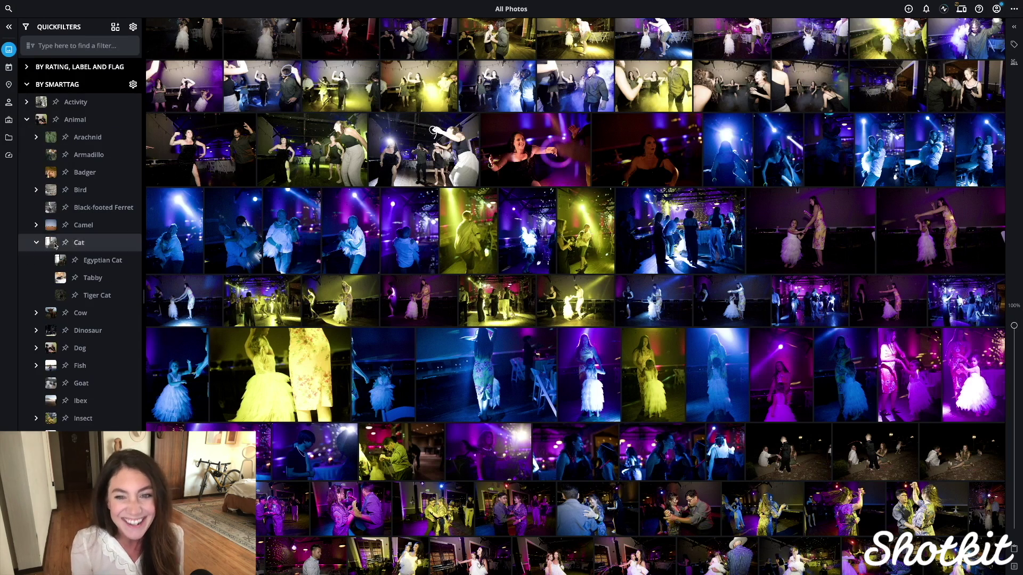
{"action": "left_click", "coordinate": [78, 243]}
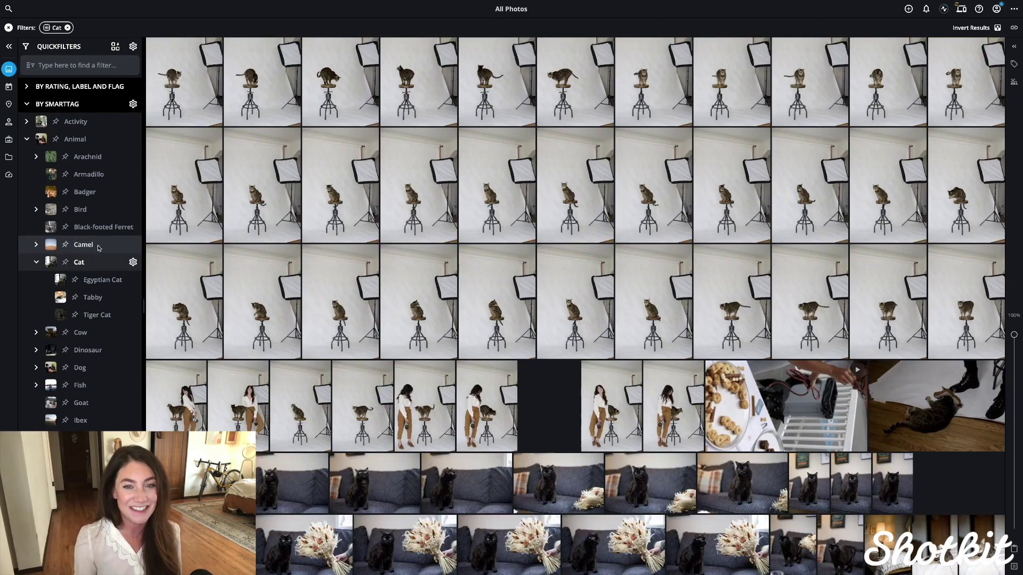
{"action": "scroll", "coordinate": [418, 232], "scroll_direction": "down", "scroll_amount": 10}
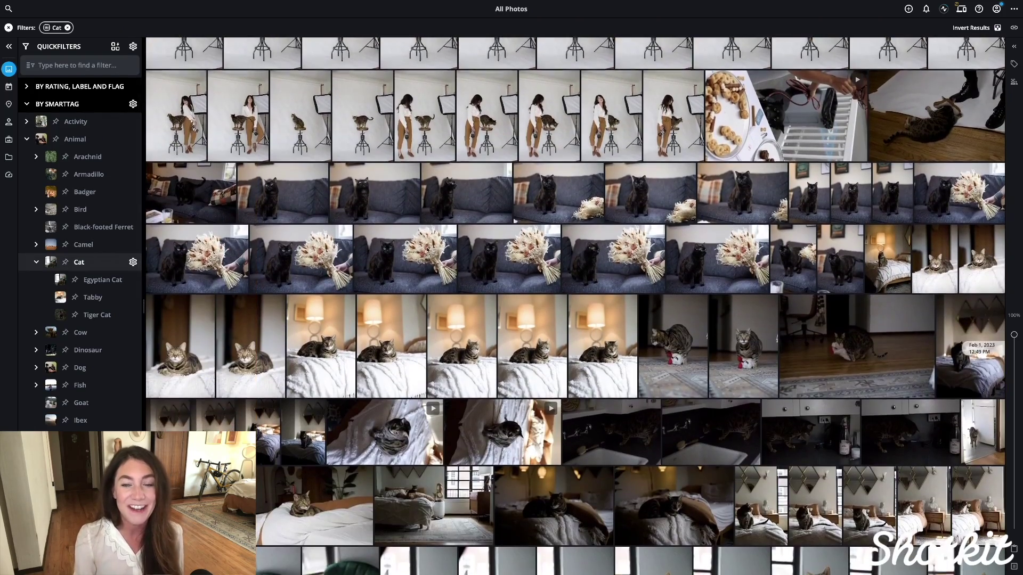
{"action": "scroll", "coordinate": [426, 249], "scroll_direction": "down", "scroll_amount": 5}
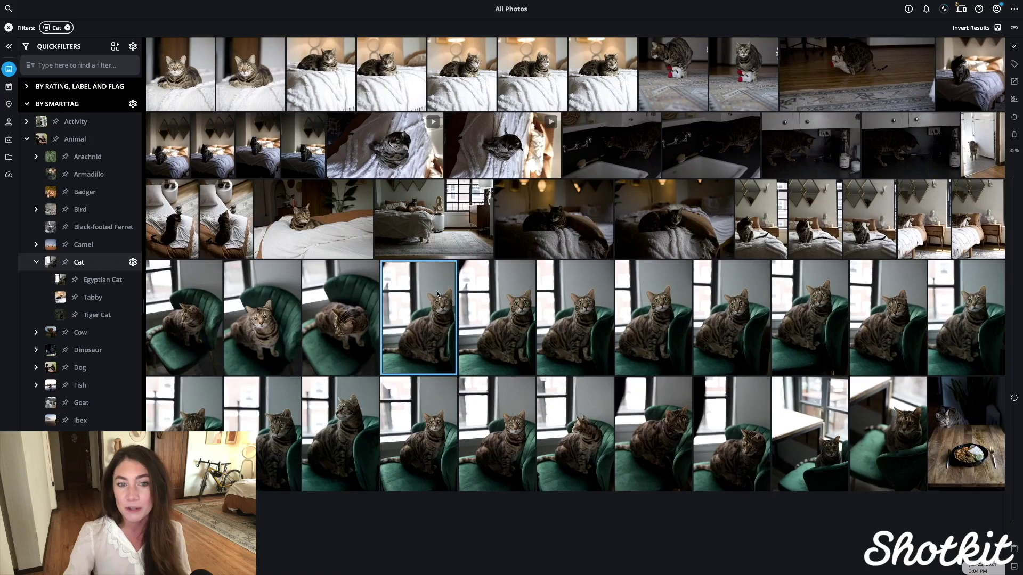
{"action": "double_click", "coordinate": [441, 287]}
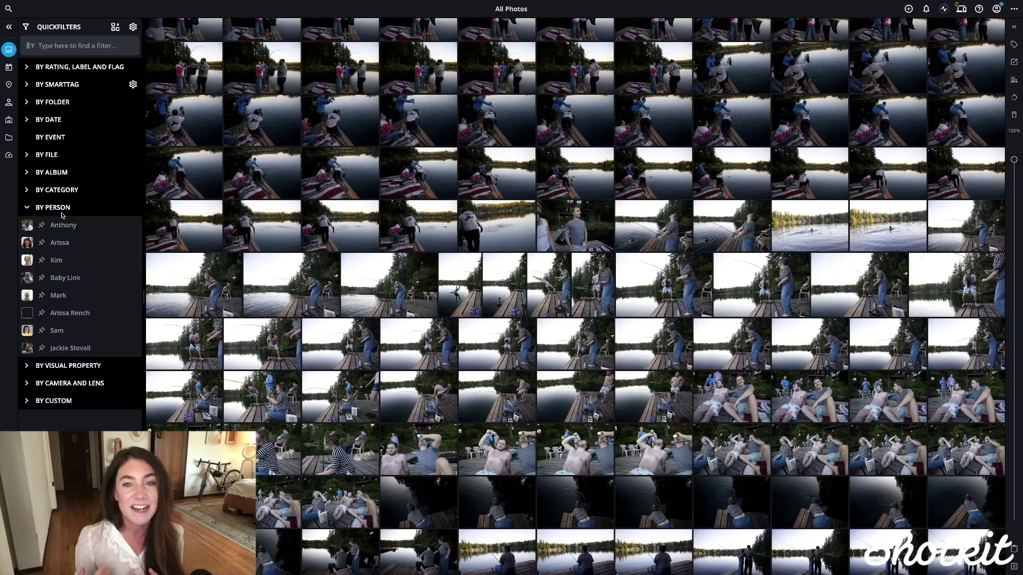
Filter the library to one tagged person and open a photo from the results.
{"action": "left_click", "coordinate": [70, 347]}
{"action": "scroll", "coordinate": [321, 234], "scroll_direction": "down", "scroll_amount": 10}
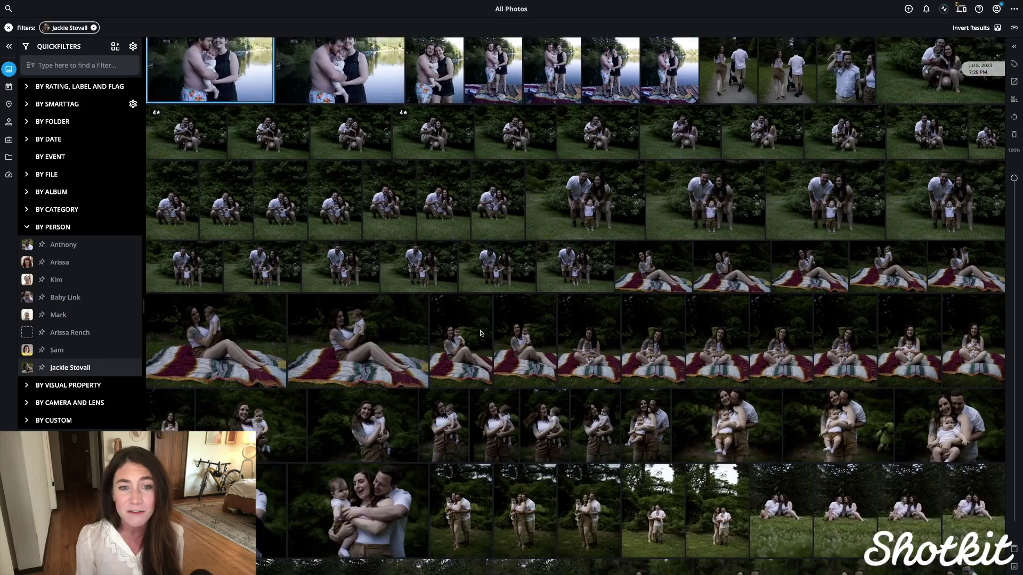
{"action": "scroll", "coordinate": [624, 369], "scroll_direction": "down", "scroll_amount": 6}
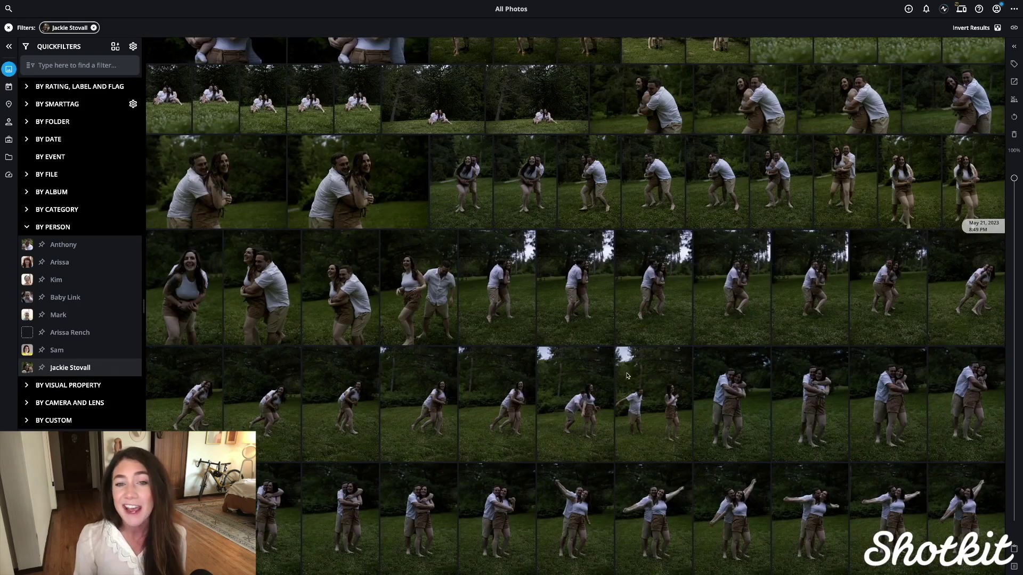
{"action": "double_click", "coordinate": [863, 356]}
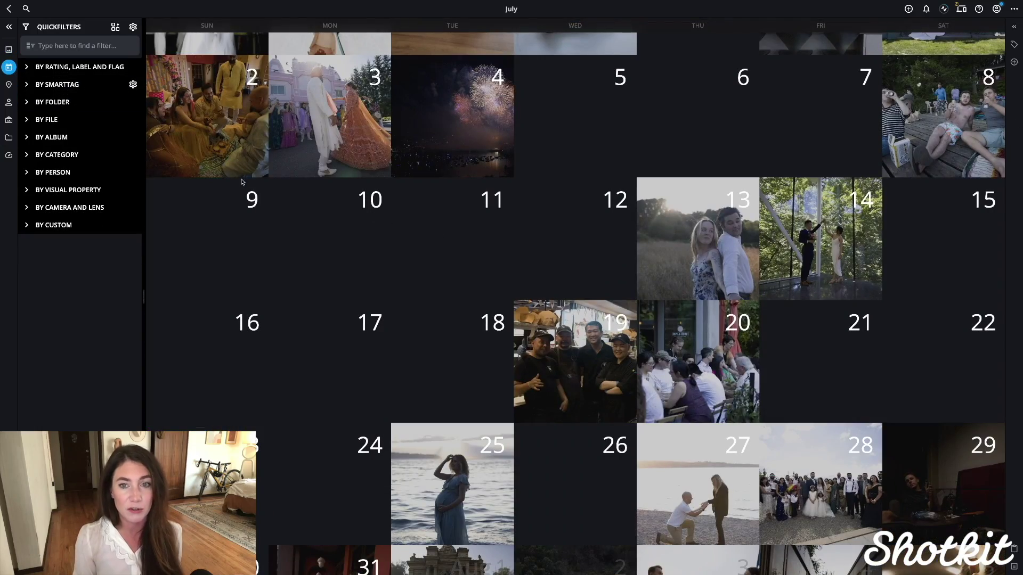
{"action": "scroll", "coordinate": [433, 315], "scroll_direction": "down", "scroll_amount": 8}
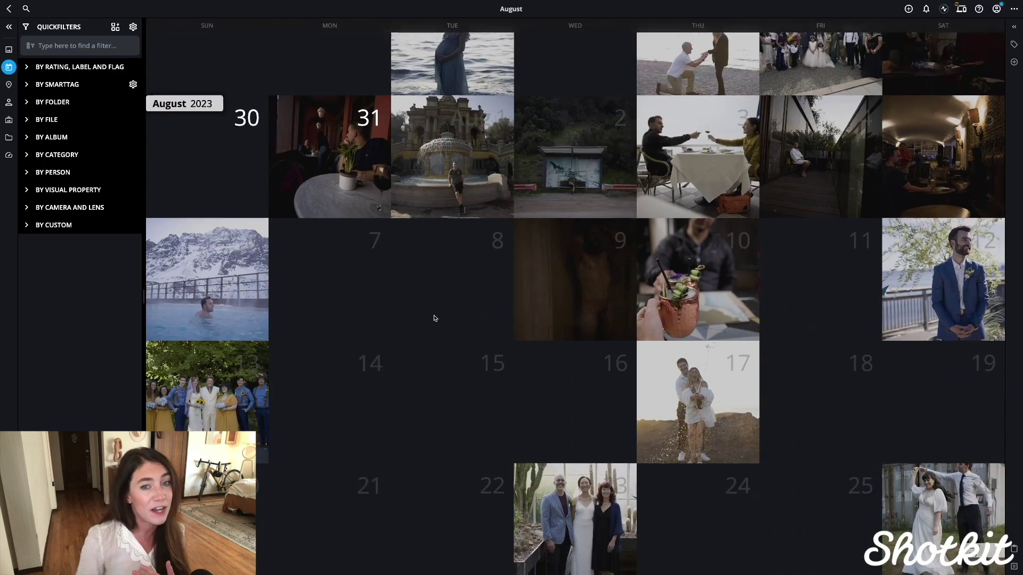
{"action": "scroll", "coordinate": [434, 318], "scroll_direction": "down", "scroll_amount": 3}
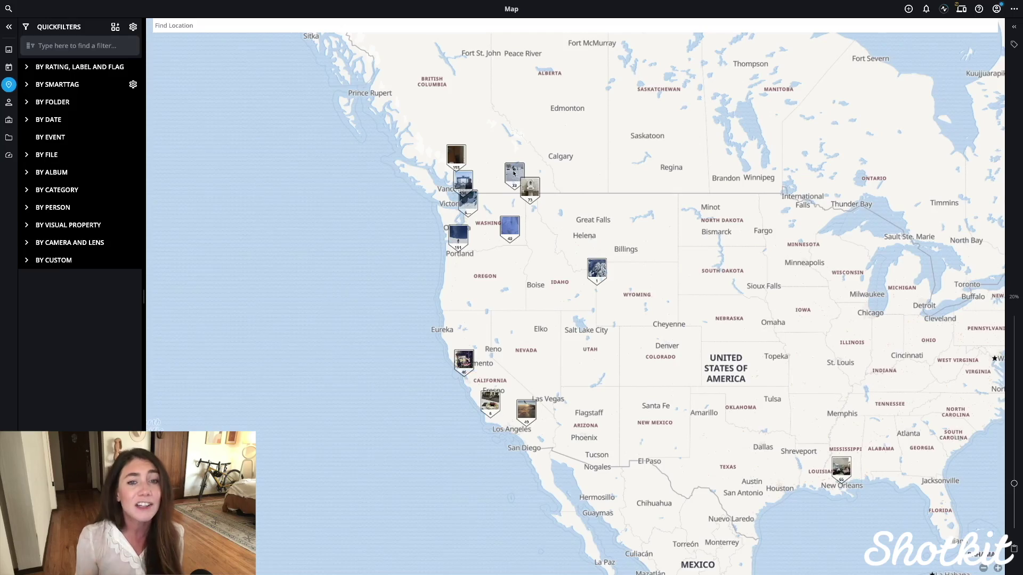
Select all photos from the British Columbia map pin and add them to the Ski Road Trip! album.
{"action": "left_click", "coordinate": [512, 170]}
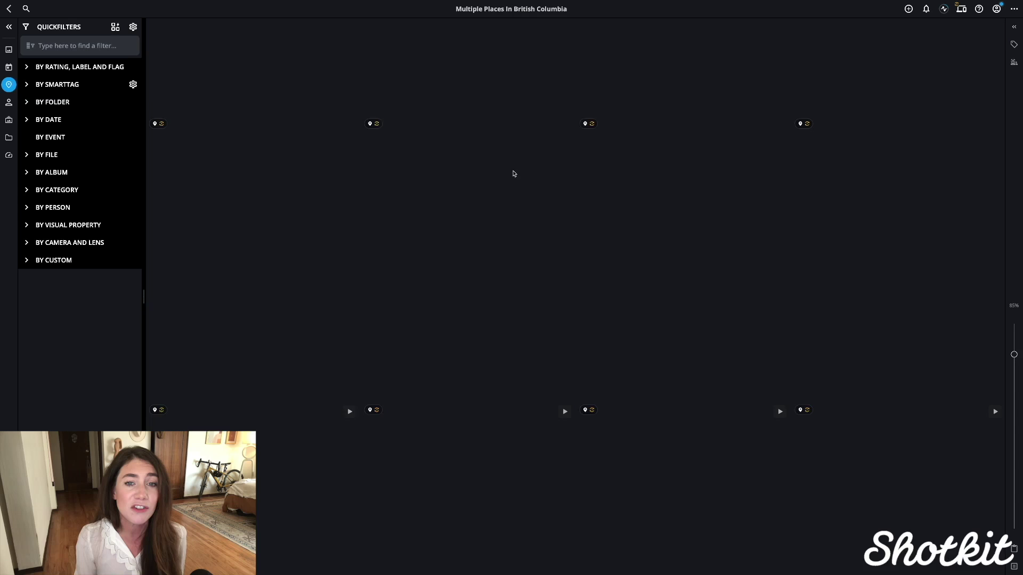
{"action": "key", "text": "ctrl+a"}
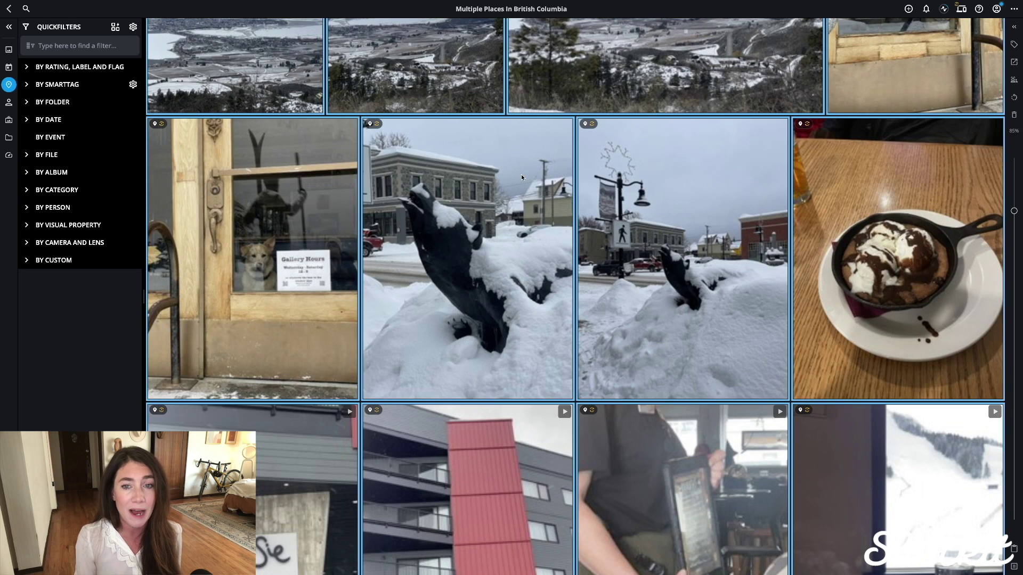
{"action": "right_click", "coordinate": [523, 214]}
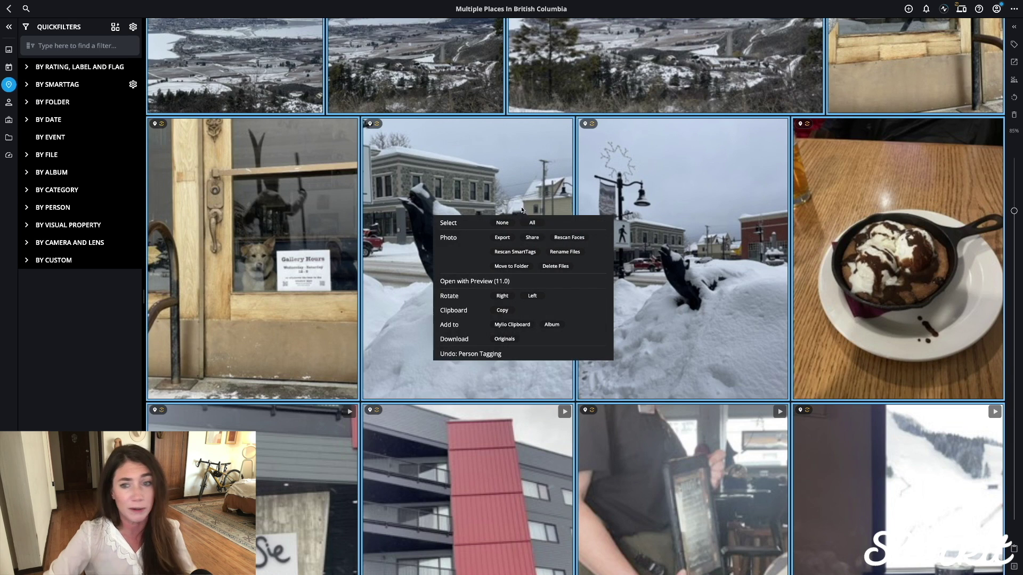
{"action": "left_click", "coordinate": [552, 326]}
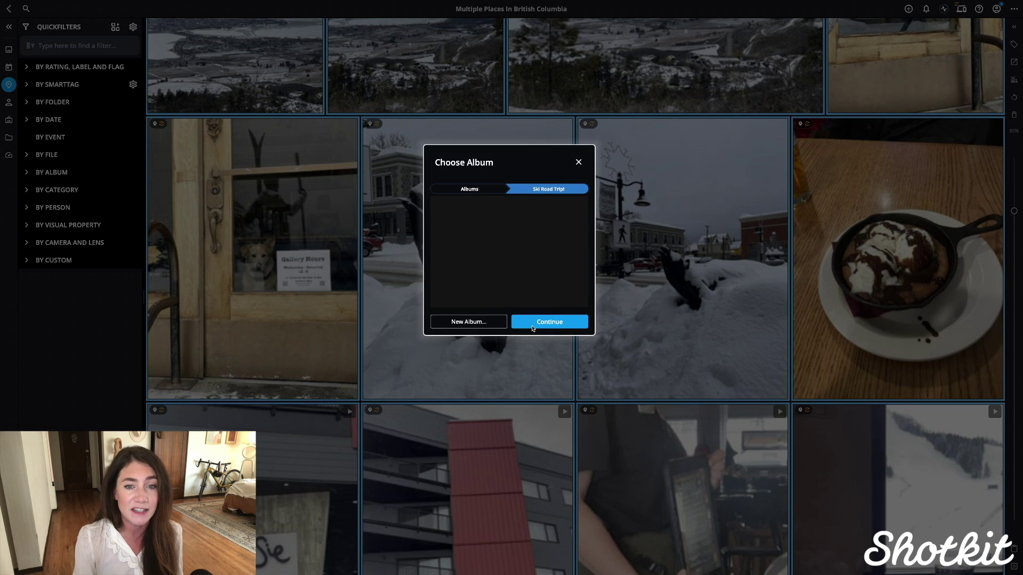
{"action": "left_click", "coordinate": [546, 325]}
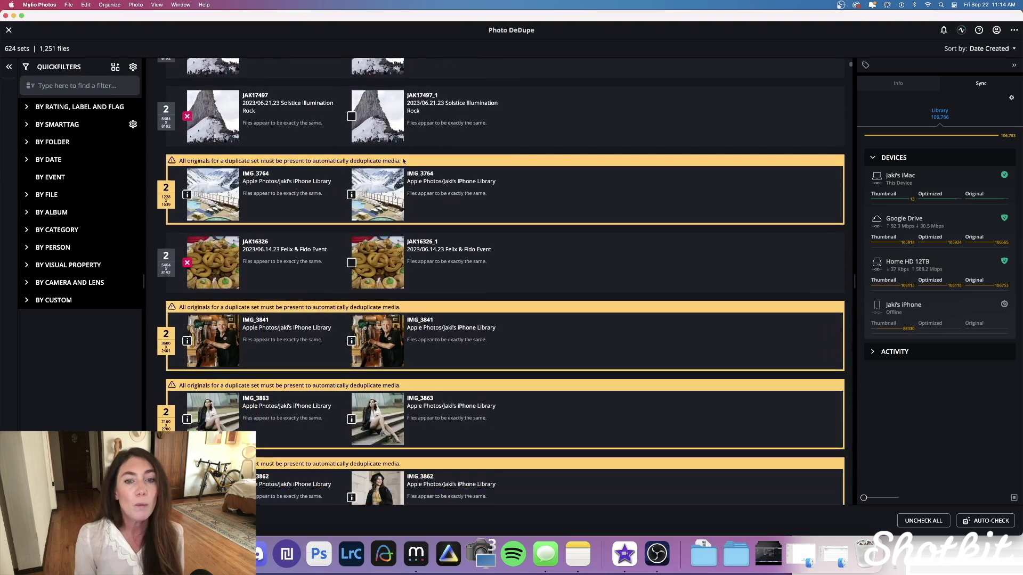
{"action": "scroll", "coordinate": [404, 161], "scroll_direction": "down", "scroll_amount": 5}
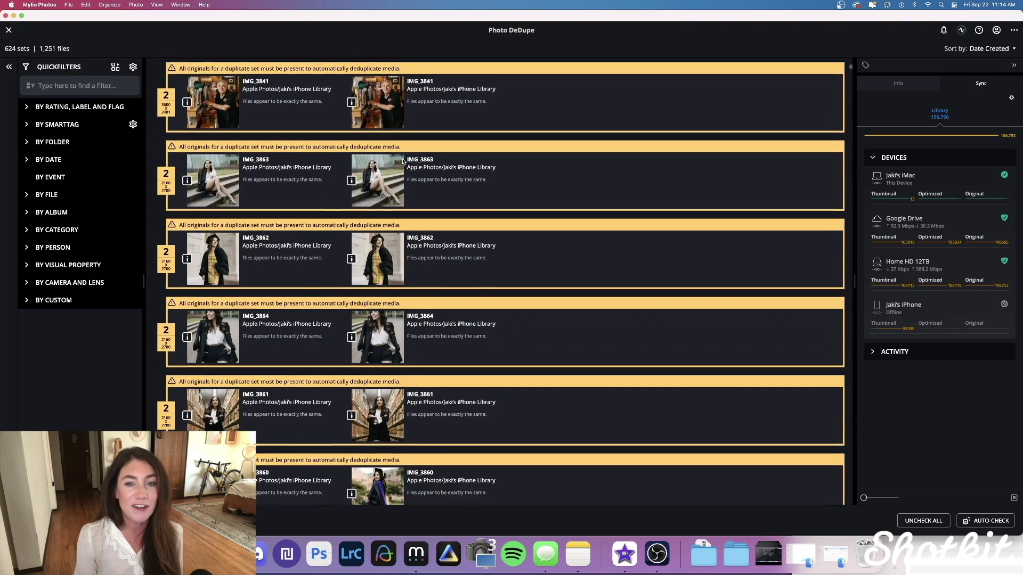
{"action": "scroll", "coordinate": [404, 161], "scroll_direction": "down", "scroll_amount": 1}
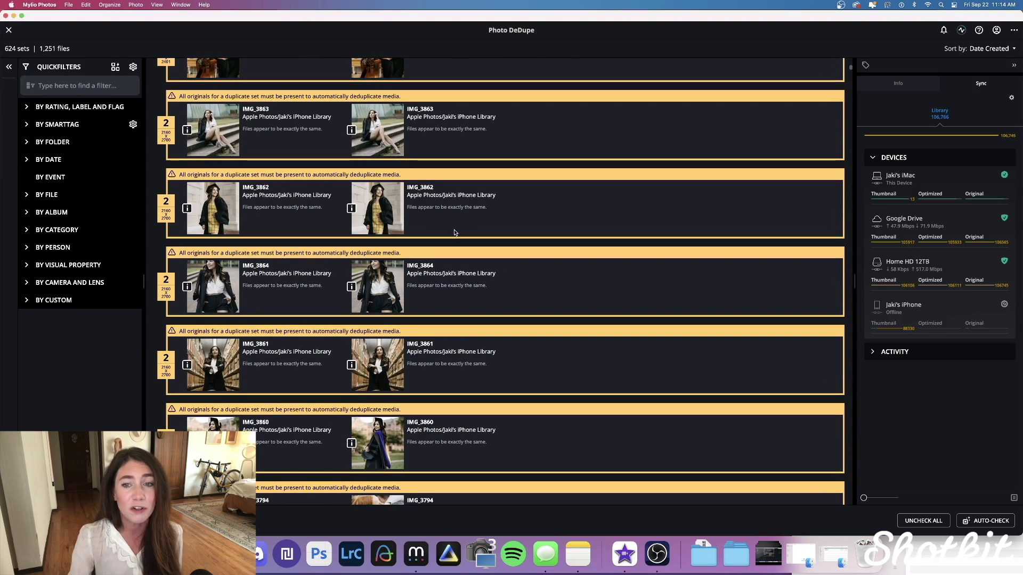
{"action": "scroll", "coordinate": [454, 232], "scroll_direction": "down", "scroll_amount": 5}
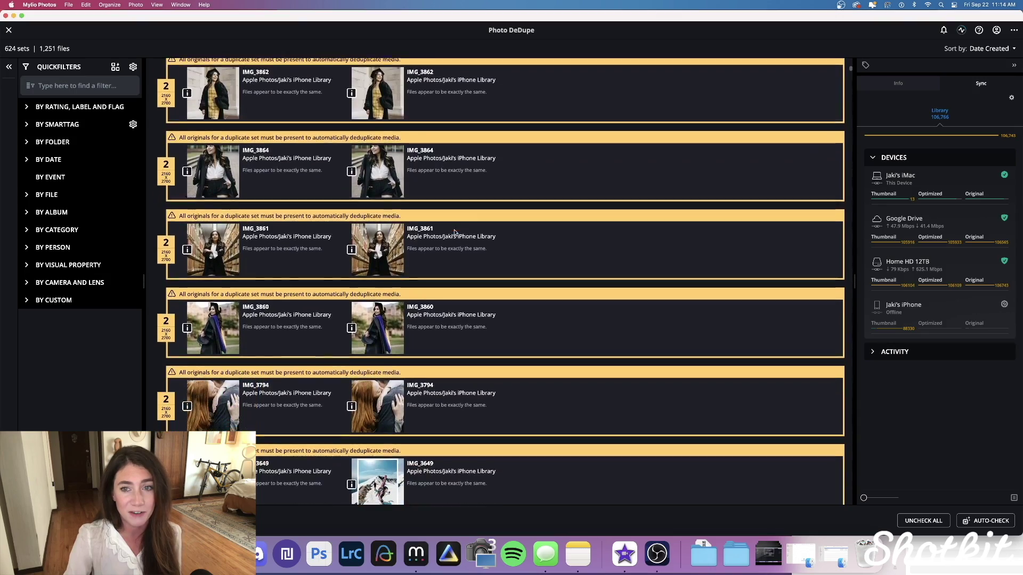
{"action": "scroll", "coordinate": [455, 233], "scroll_direction": "down", "scroll_amount": 6}
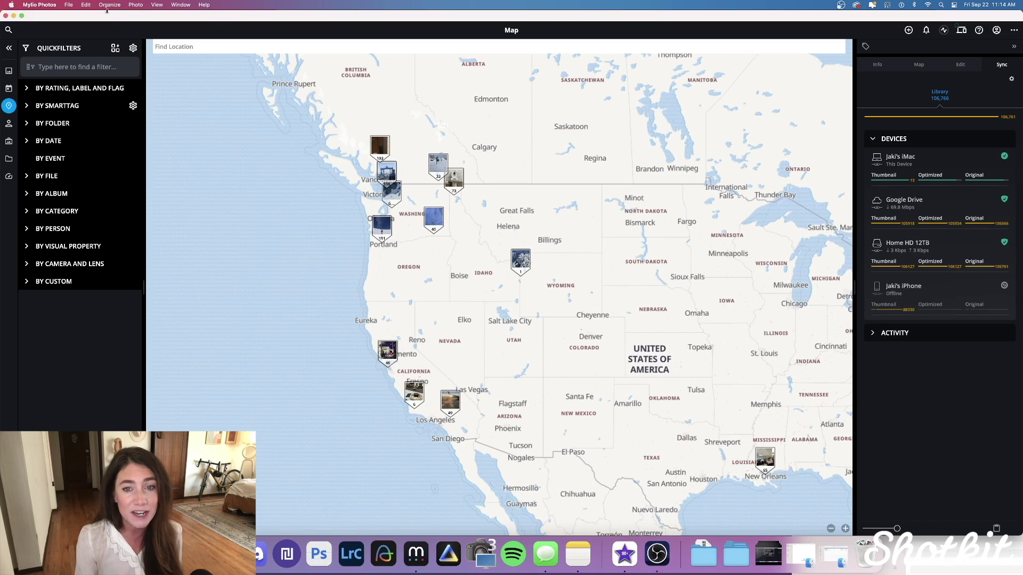
Run Organize > Find Duplicate Photos and accept automatic marking of duplicates.
{"action": "left_click", "coordinate": [109, 4]}
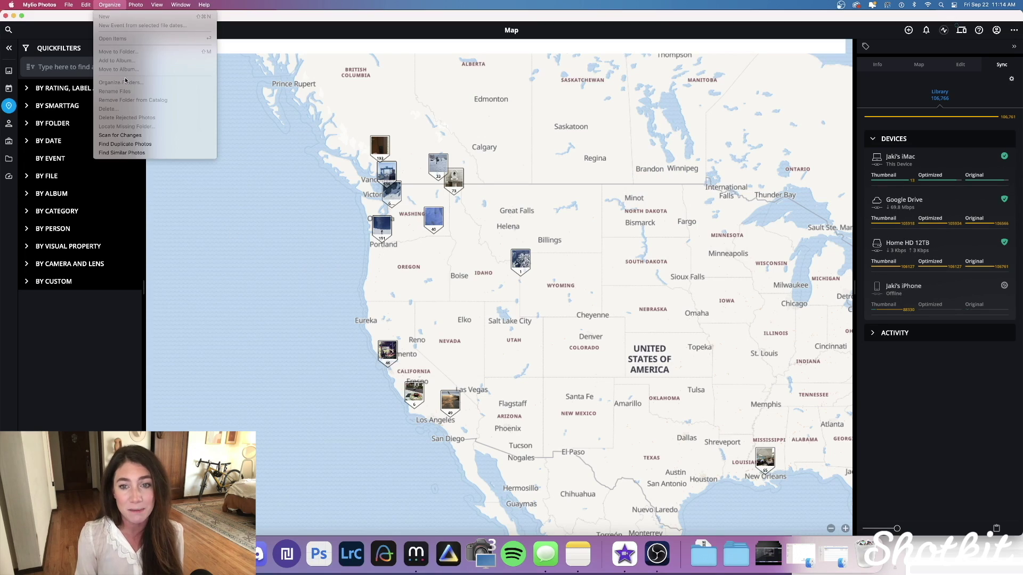
{"action": "left_click", "coordinate": [139, 144]}
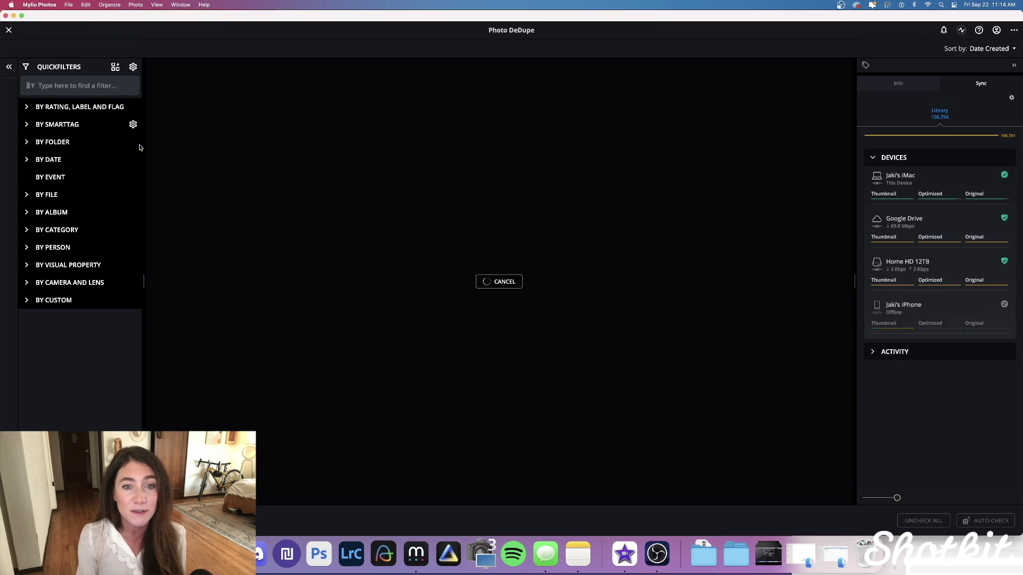
{"action": "left_click", "coordinate": [663, 331]}
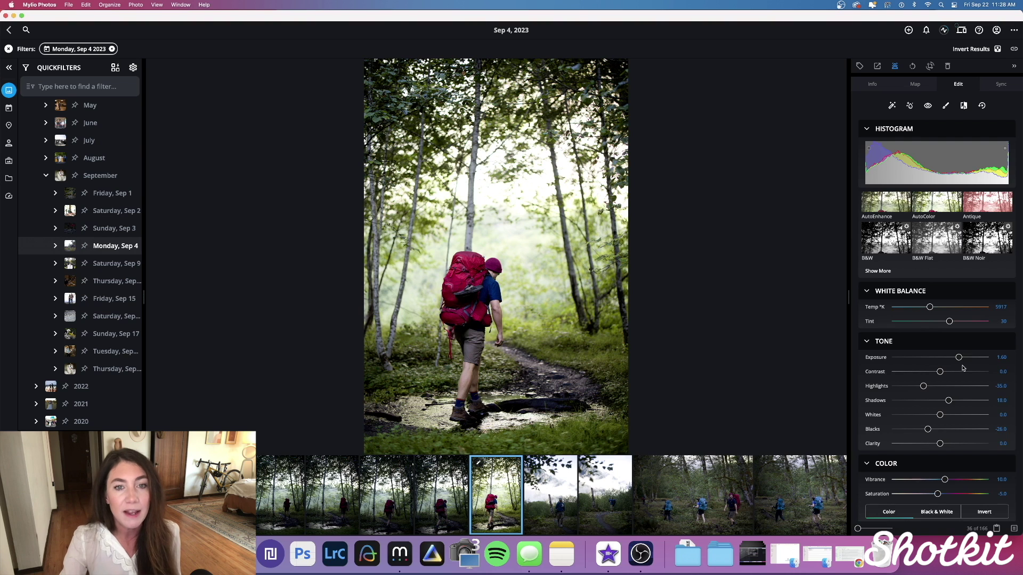
Switch the tone curve to the R then G channels, and apply the Exposure +1 preset.
{"action": "scroll", "coordinate": [963, 367], "scroll_direction": "down", "scroll_amount": 10}
{"action": "left_click", "coordinate": [874, 194]}
{"action": "left_click", "coordinate": [893, 195]}
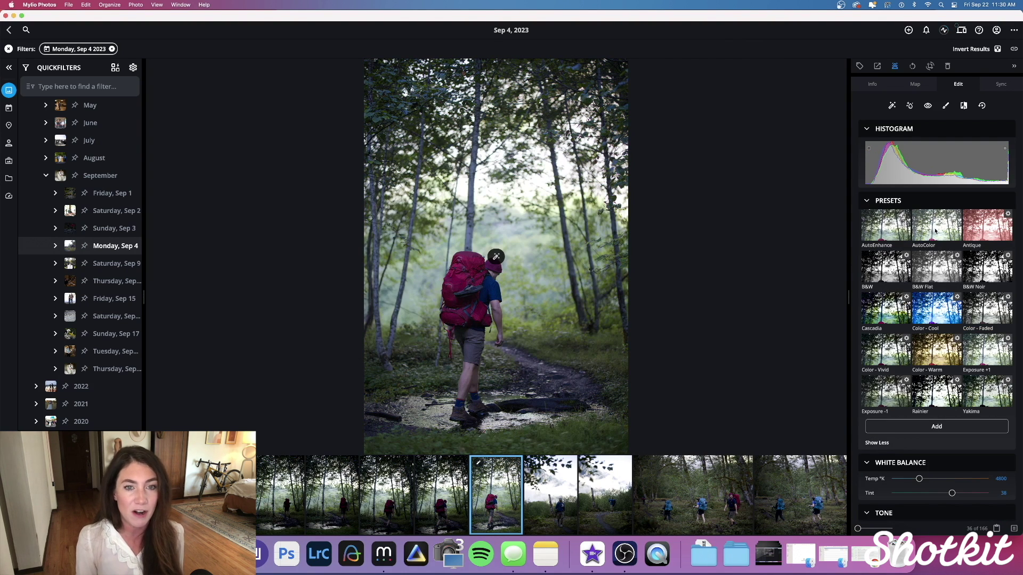
{"action": "left_click", "coordinate": [988, 369]}
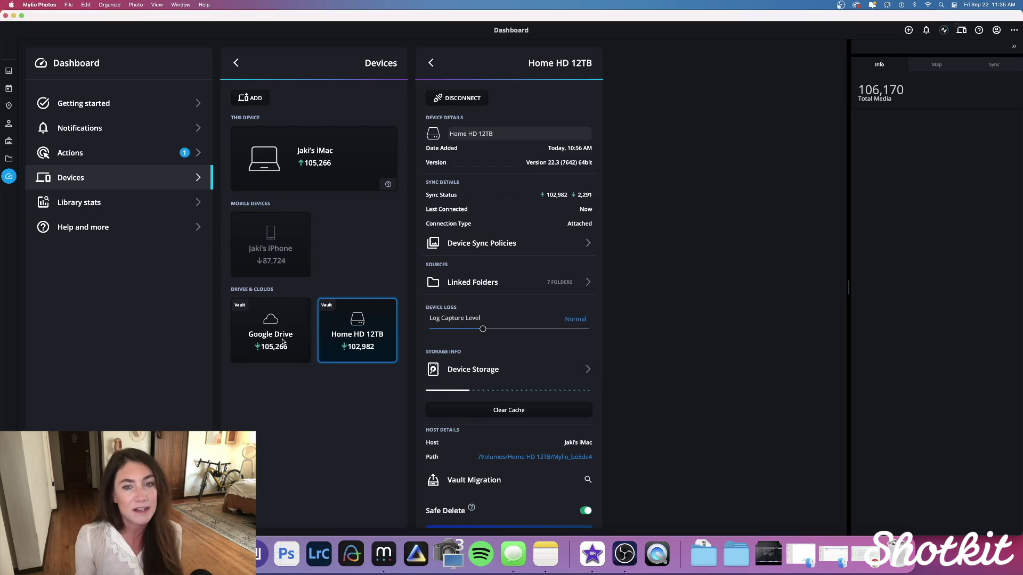
View storage details for the Google Drive vault, then for the iMac.
{"action": "left_click", "coordinate": [283, 341]}
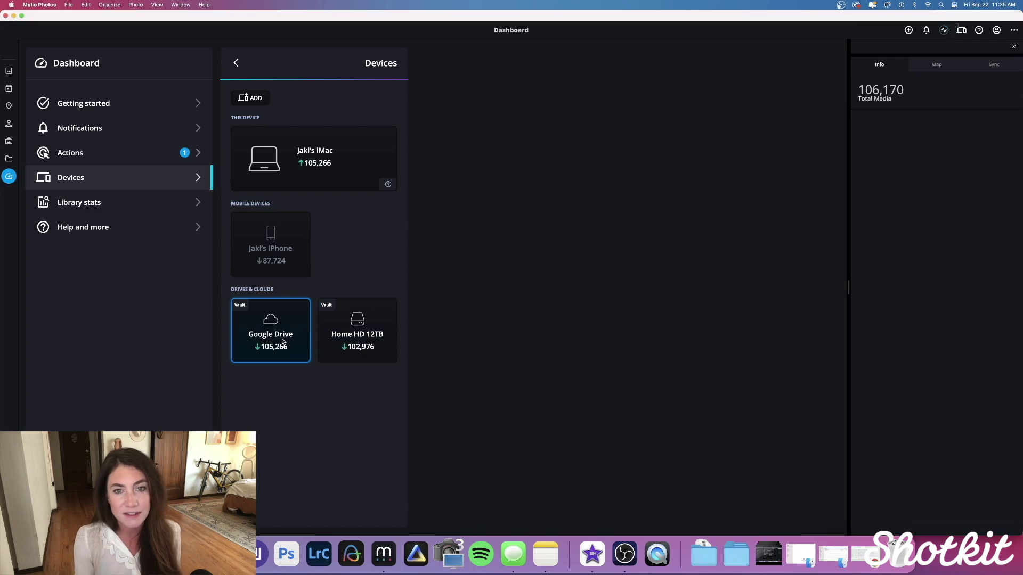
{"action": "left_click", "coordinate": [305, 164]}
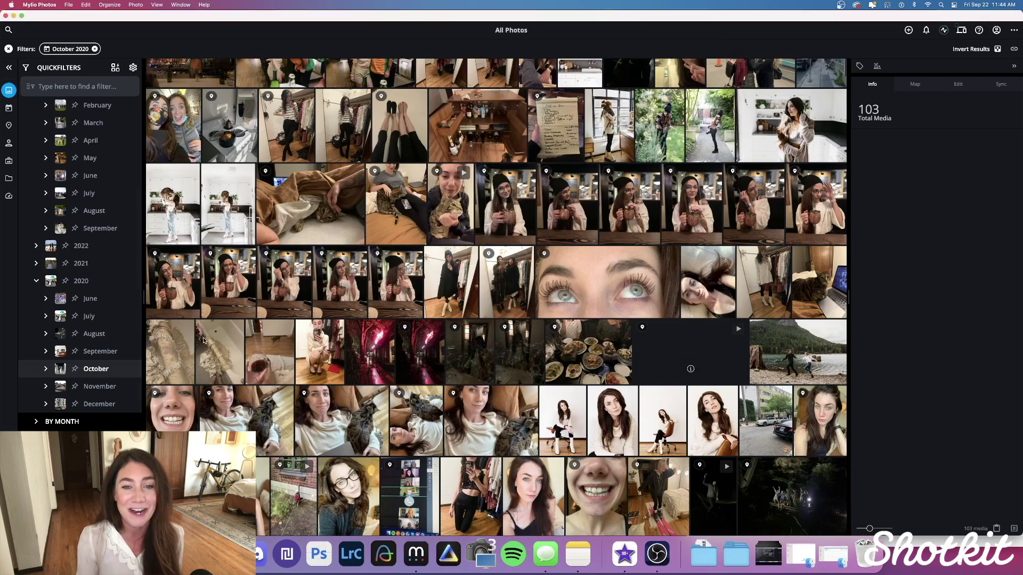
Filter the date tree to November 2020 and scroll through its 188 photos.
{"action": "left_click", "coordinate": [101, 386]}
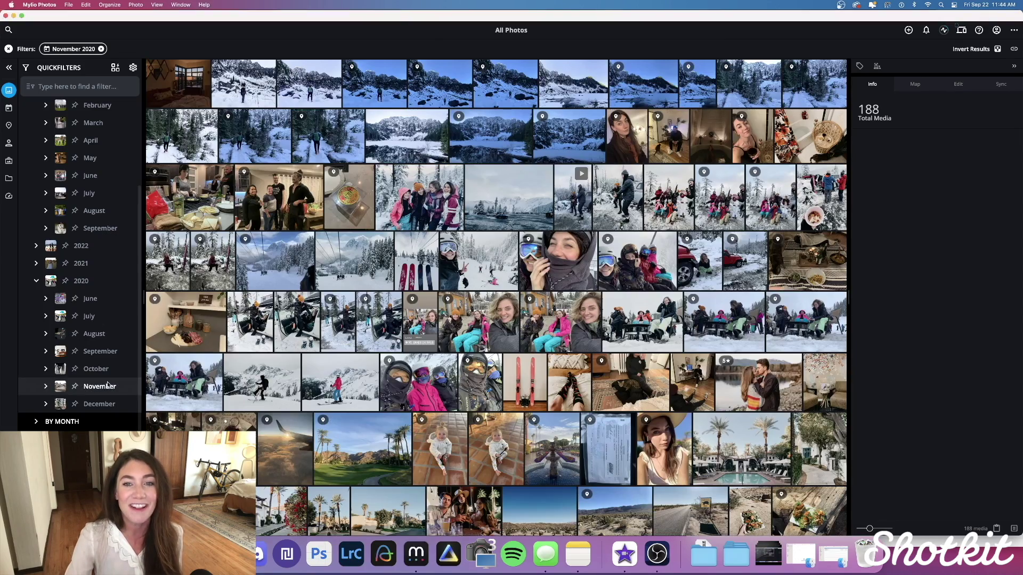
{"action": "scroll", "coordinate": [538, 334], "scroll_direction": "down", "scroll_amount": 10}
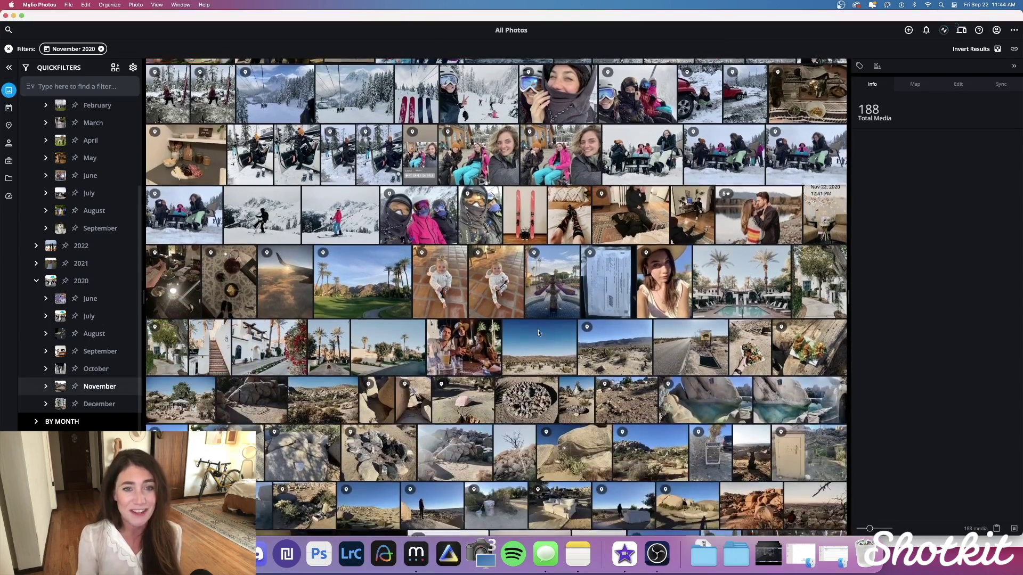
{"action": "scroll", "coordinate": [539, 333], "scroll_direction": "down", "scroll_amount": 8}
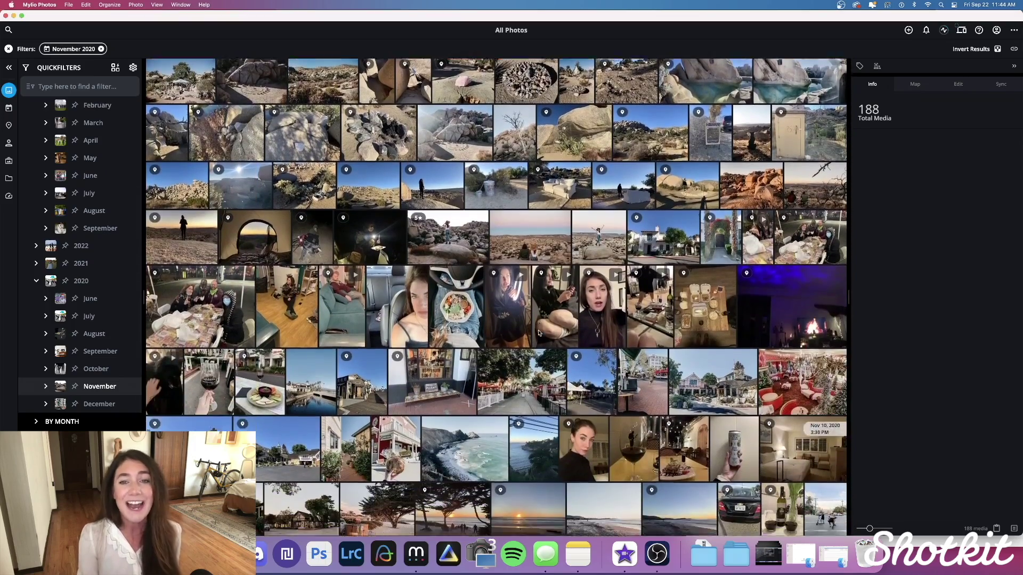